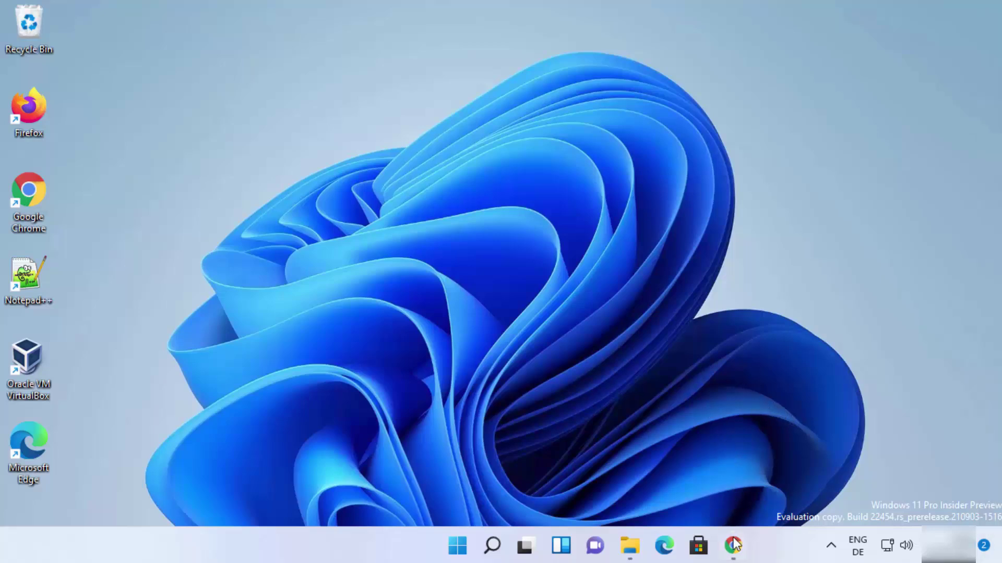
- Switch to Google Chrome and download the WinRAR installer from the official win-rar.com site
{"action": "left_click", "coordinate": [733, 545]}
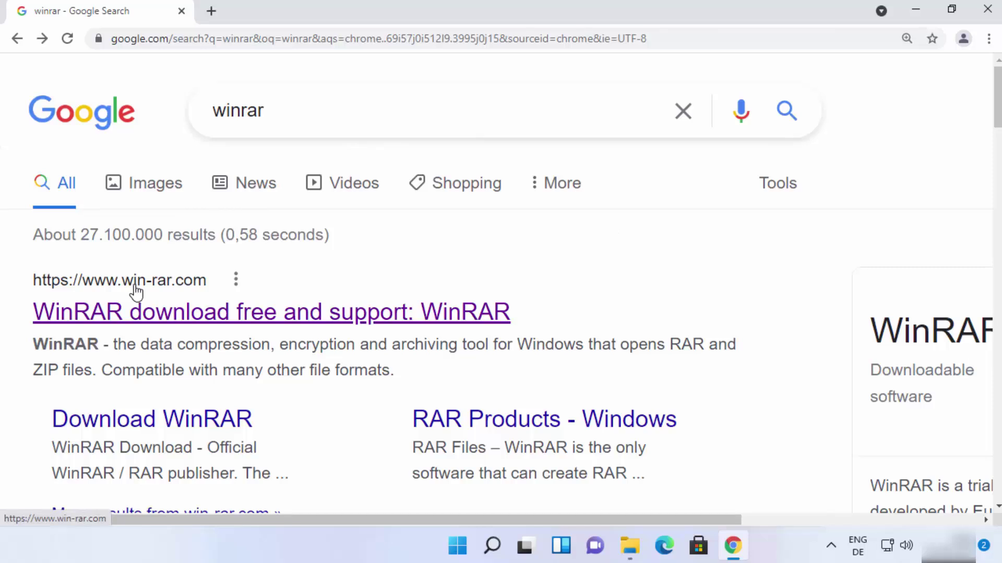
{"action": "left_click", "coordinate": [220, 313]}
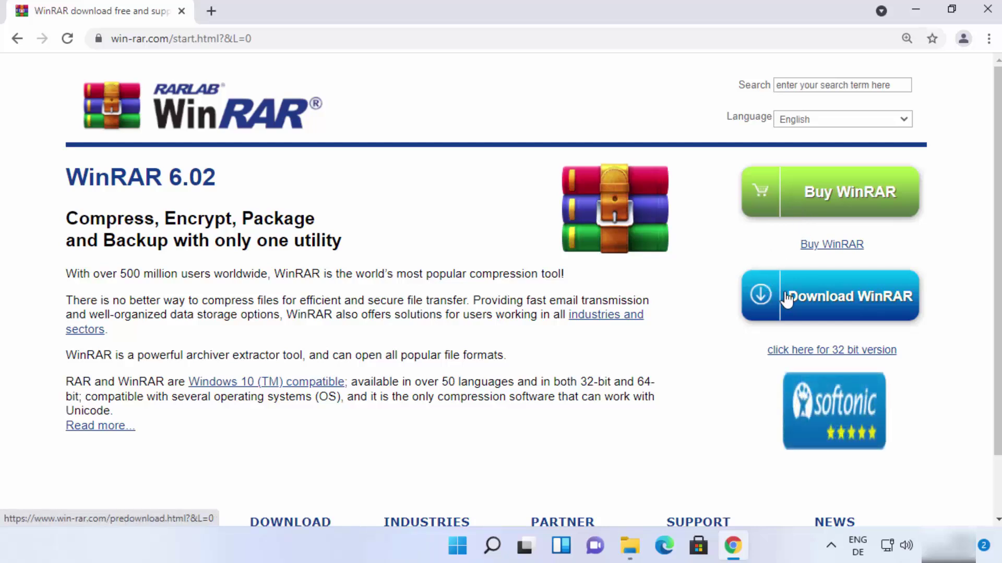
{"action": "left_click", "coordinate": [840, 307]}
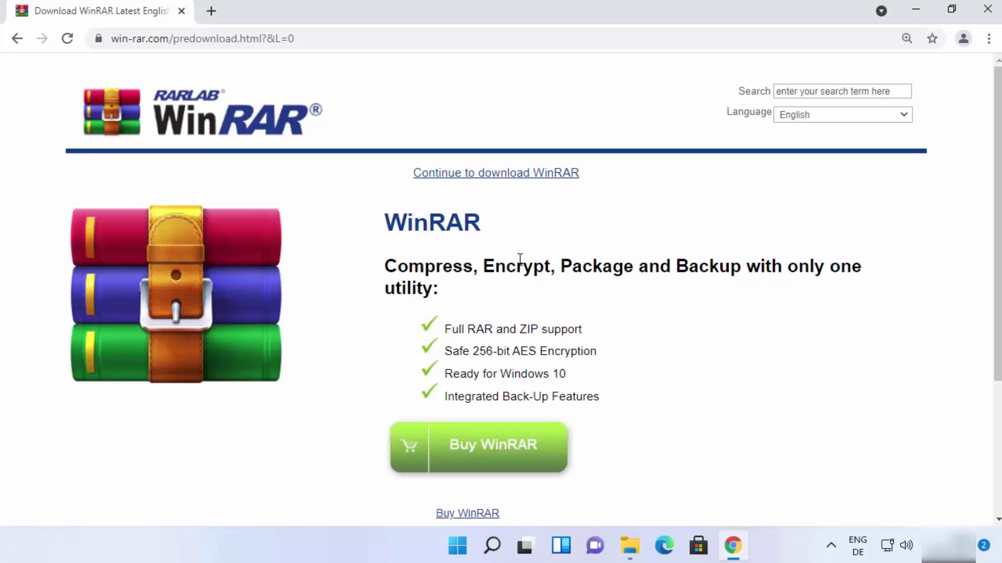
{"action": "scroll", "coordinate": [680, 210], "scroll_direction": "down", "scroll_amount": 1}
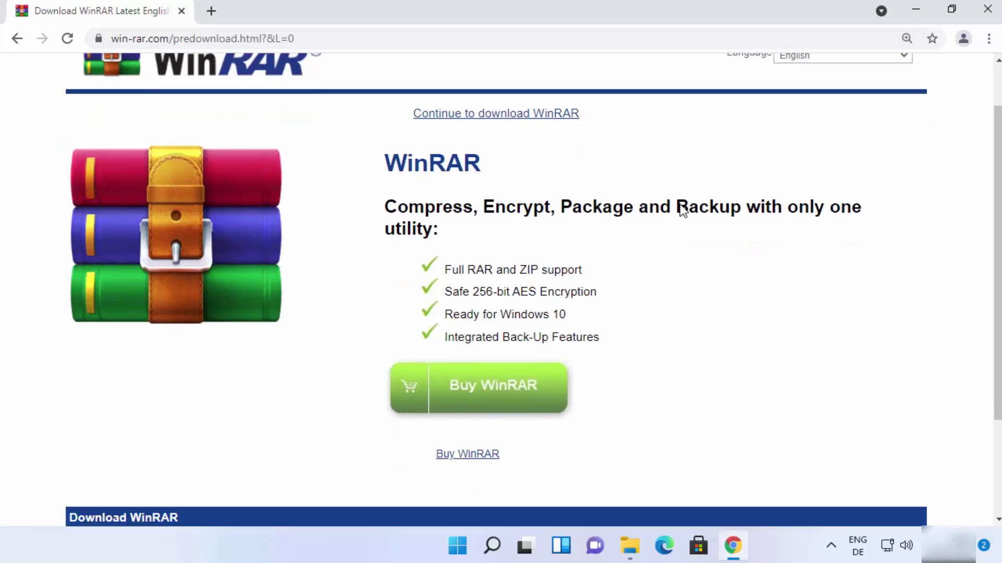
{"action": "scroll", "coordinate": [680, 210], "scroll_direction": "down", "scroll_amount": 2}
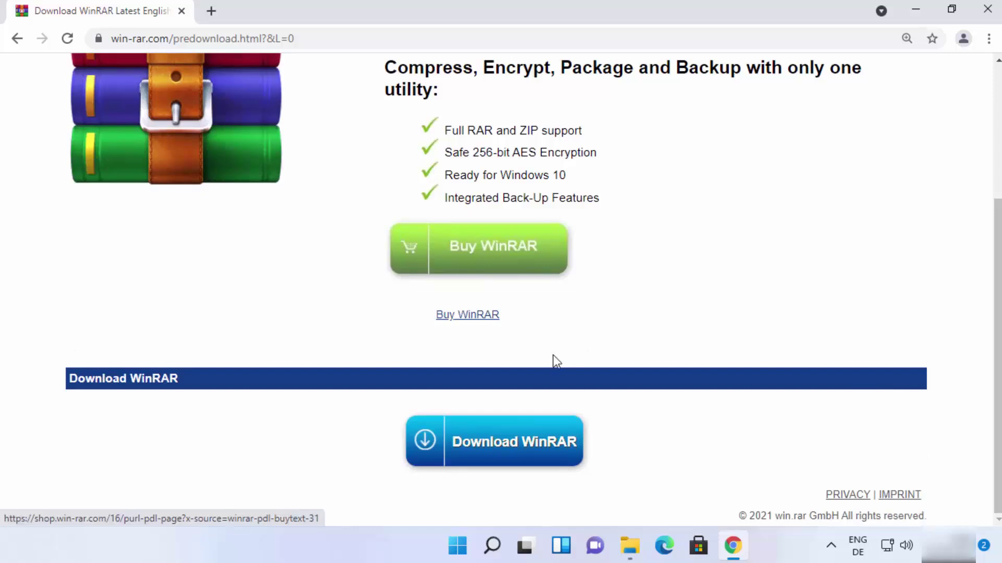
{"action": "left_click", "coordinate": [502, 447]}
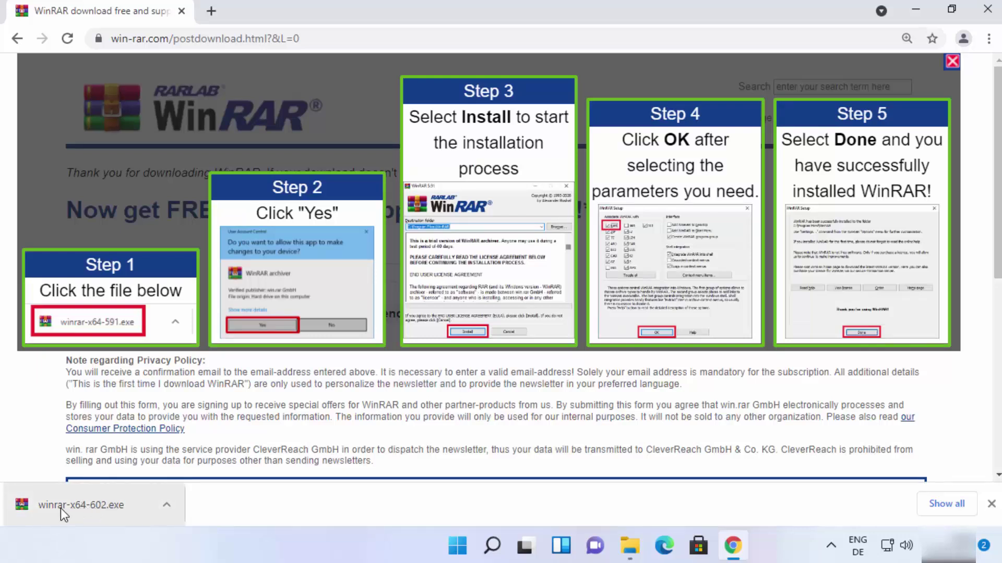
- Run the downloaded winrar-x64-602.exe, minimize the browser and allow the installer to make changes to the device
{"action": "left_click", "coordinate": [112, 506]}
{"action": "left_click", "coordinate": [916, 11]}
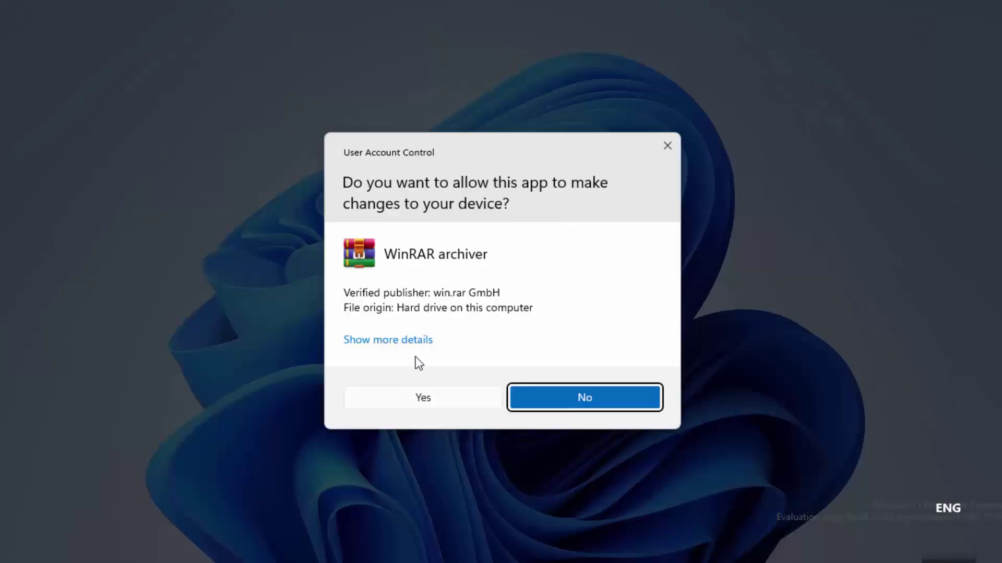
{"action": "left_click", "coordinate": [416, 399]}
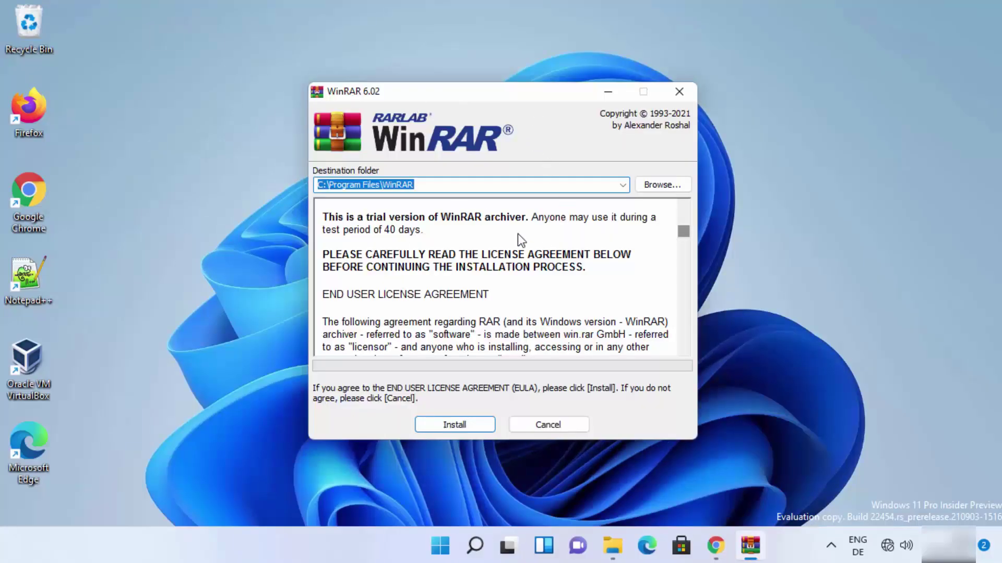
- Install WinRAR 6.02 with the destination folder C:\Program Files\WinRAR
{"action": "left_click", "coordinate": [385, 185]}
{"action": "left_click_drag", "start_coordinate": [385, 185], "coordinate": [317, 185]}
{"action": "left_click", "coordinate": [438, 187]}
{"action": "left_click", "coordinate": [447, 425]}
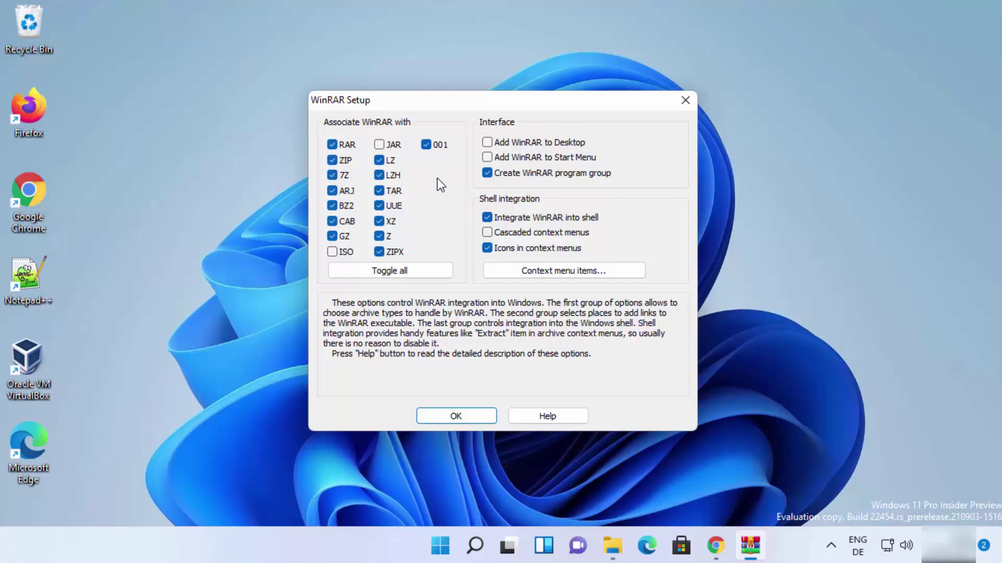
- Enable adding WinRAR to the Desktop and the Start Menu, and accept the setup options
{"action": "left_click", "coordinate": [490, 143]}
{"action": "left_click", "coordinate": [487, 158]}
{"action": "left_click", "coordinate": [473, 415]}
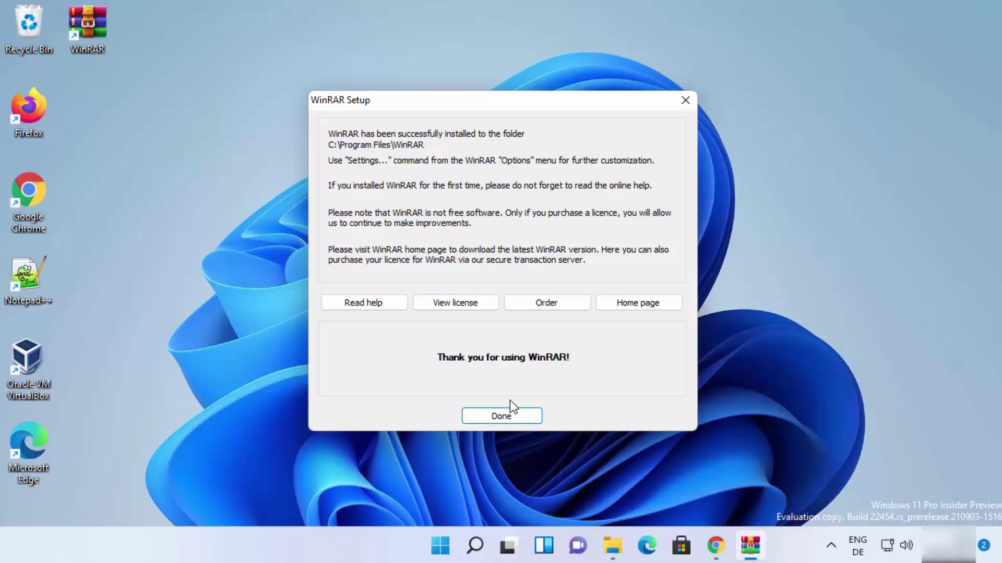
- Finish the WinRAR setup, check the path of the WinRAR shortcuts folder and close that folder
{"action": "left_click", "coordinate": [500, 416]}
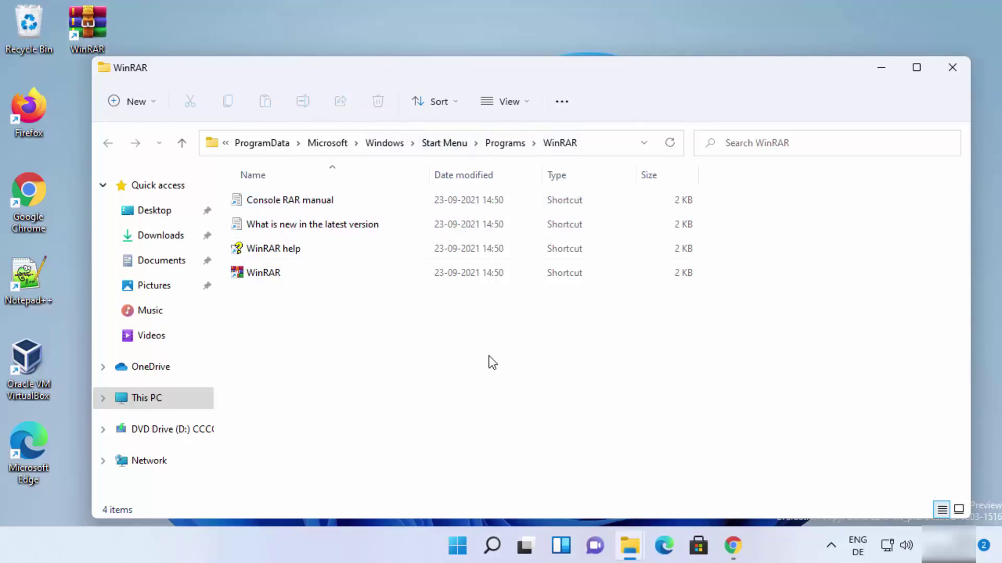
{"action": "left_click", "coordinate": [608, 145]}
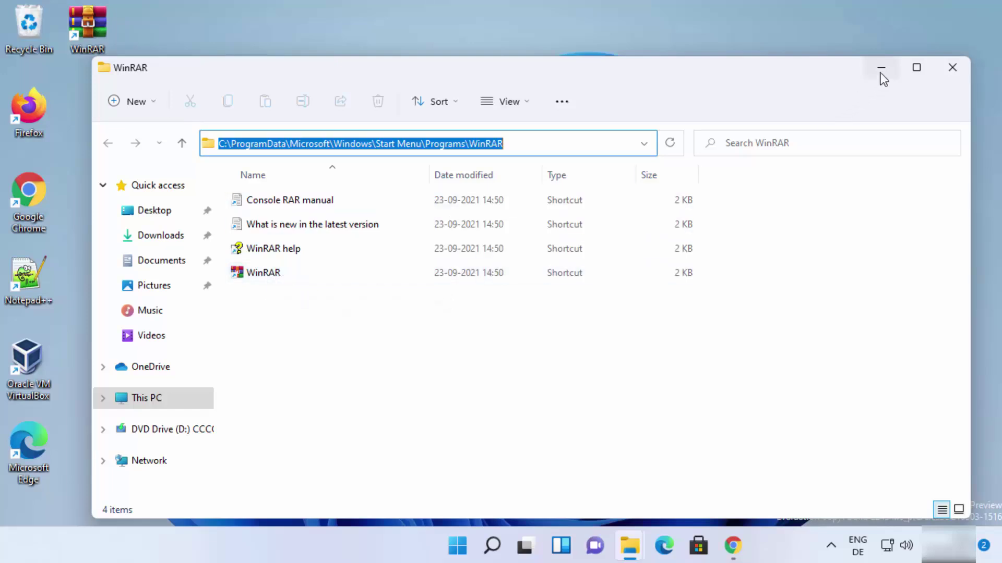
{"action": "left_click", "coordinate": [951, 64]}
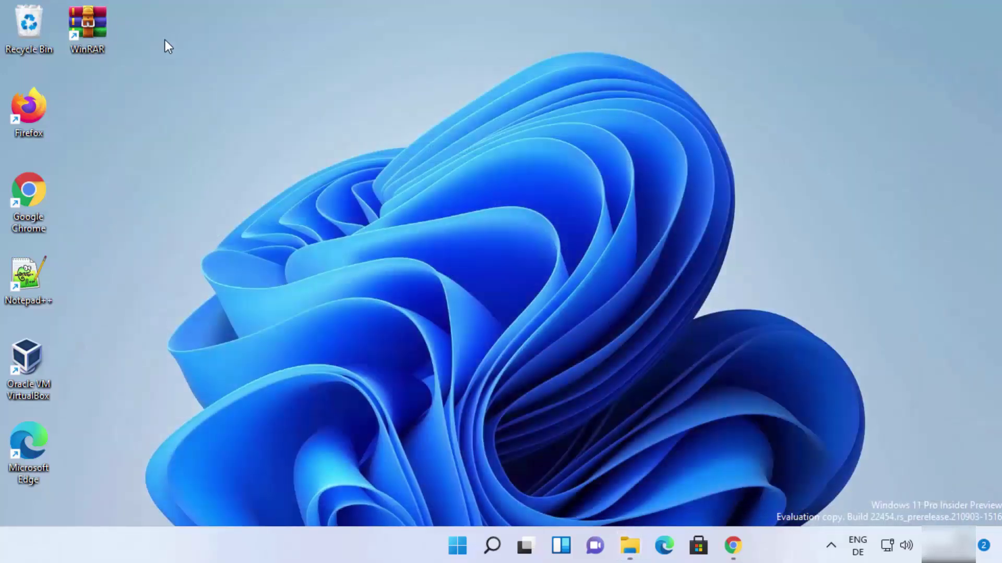
- Launch WinRAR from its desktop shortcut, dismiss the first-use purchase notice, view the main window and close it
{"action": "double_click", "coordinate": [92, 33]}
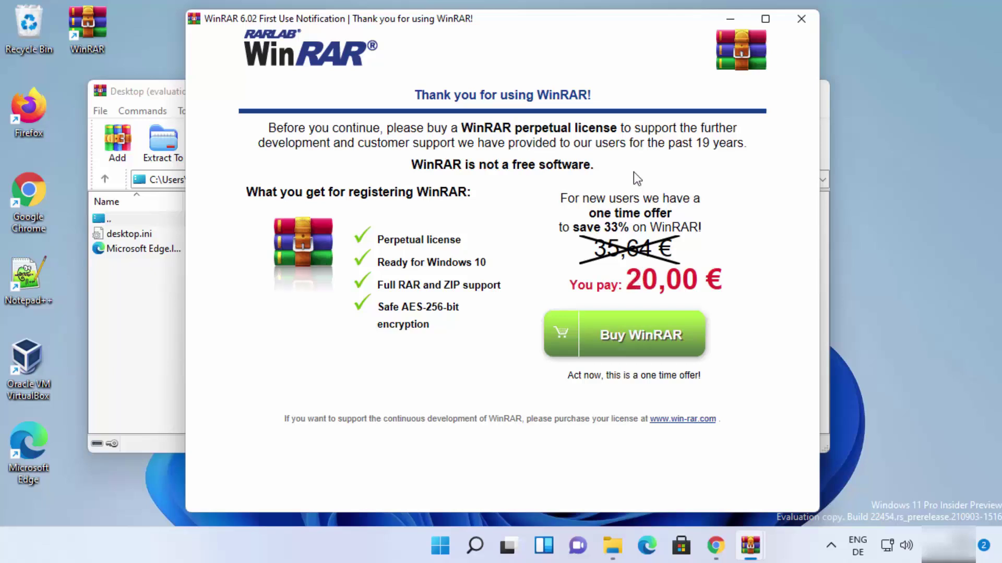
{"action": "left_click", "coordinate": [802, 20]}
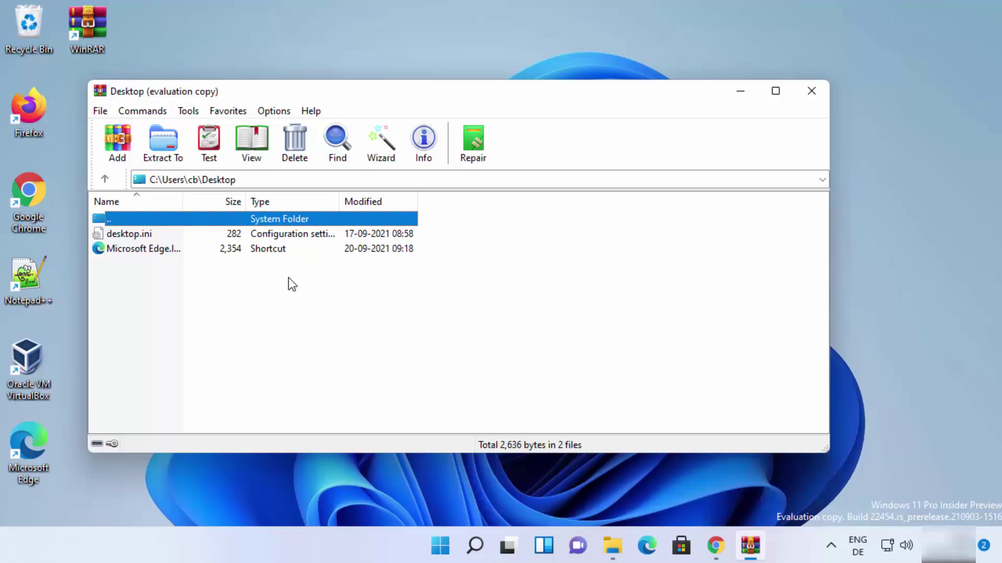
{"action": "left_click", "coordinate": [812, 93]}
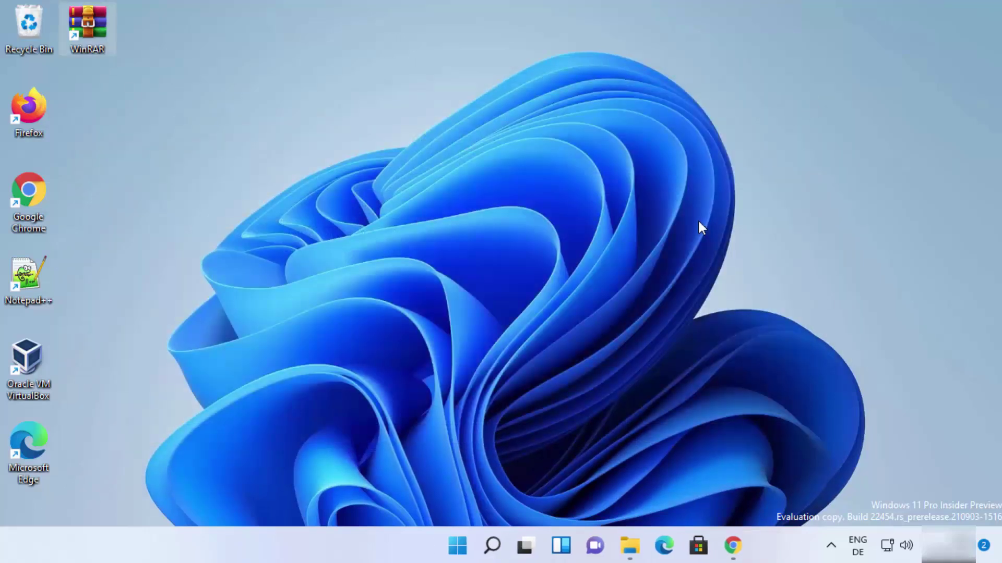
- Switch to File Explorer's Pictures folder and examine the extended WinRAR options for Screenshot 2021-09-20 150913.png
{"action": "left_click", "coordinate": [630, 545]}
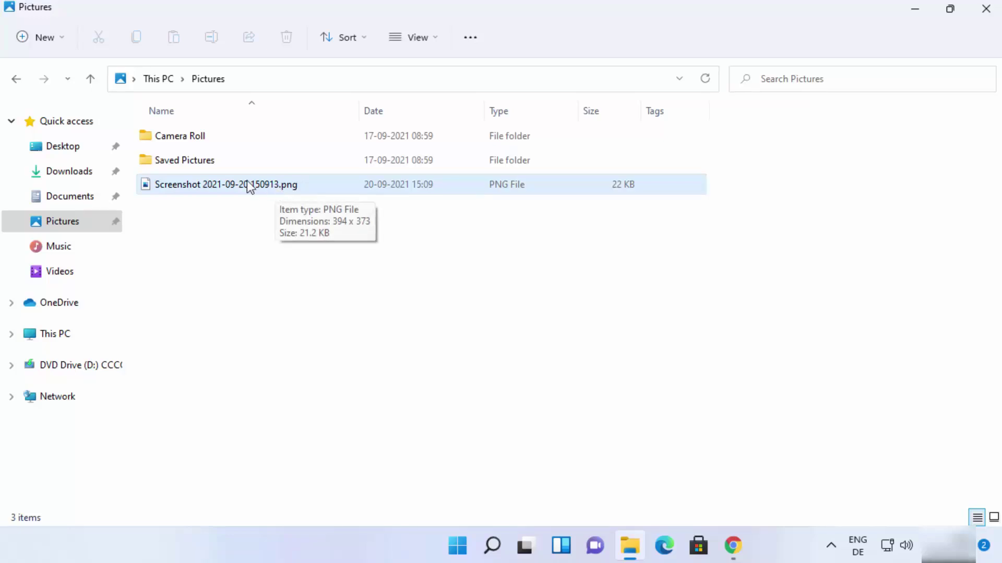
{"action": "left_click", "coordinate": [280, 190]}
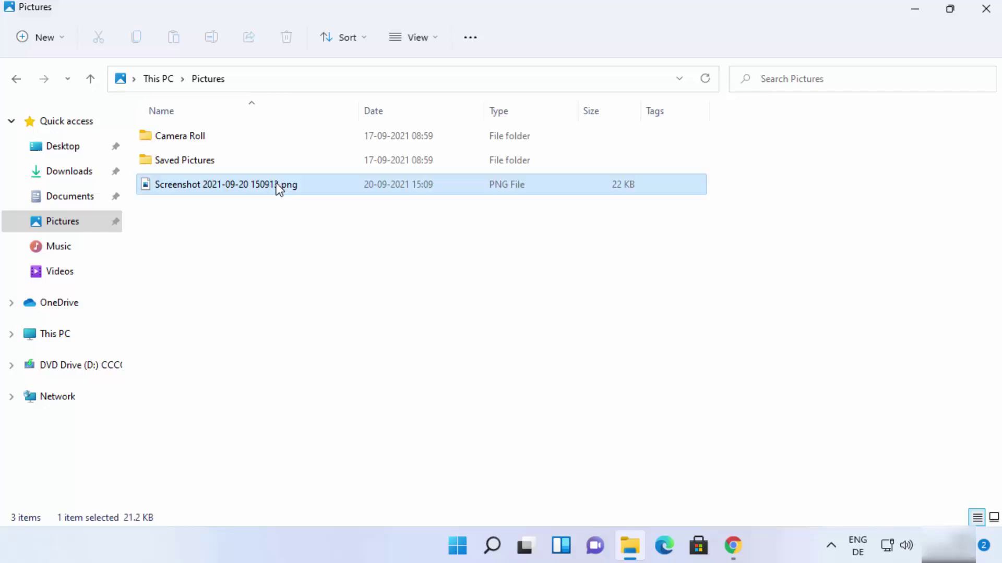
{"action": "right_click", "coordinate": [279, 190]}
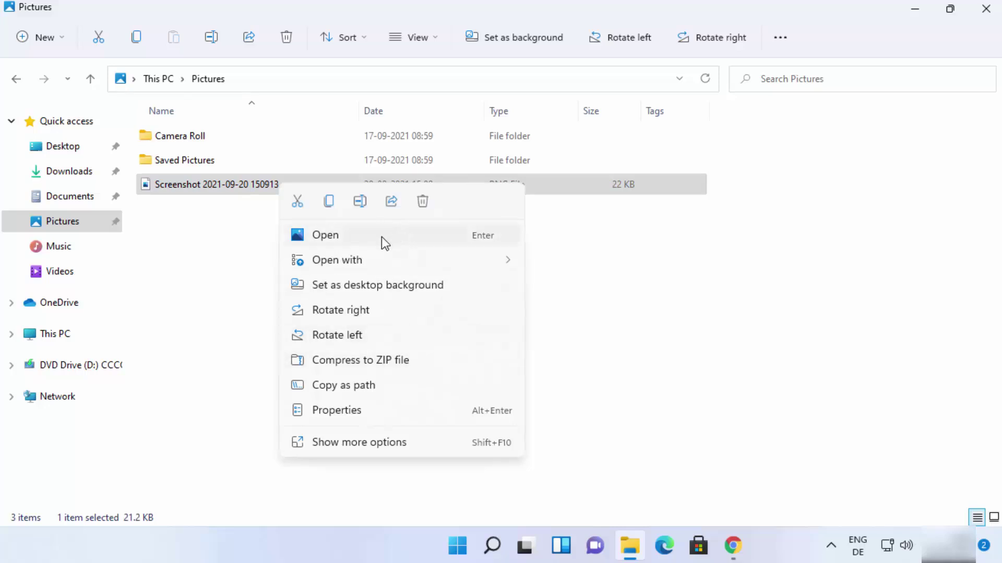
{"action": "mouse_move", "coordinate": [386, 261]}
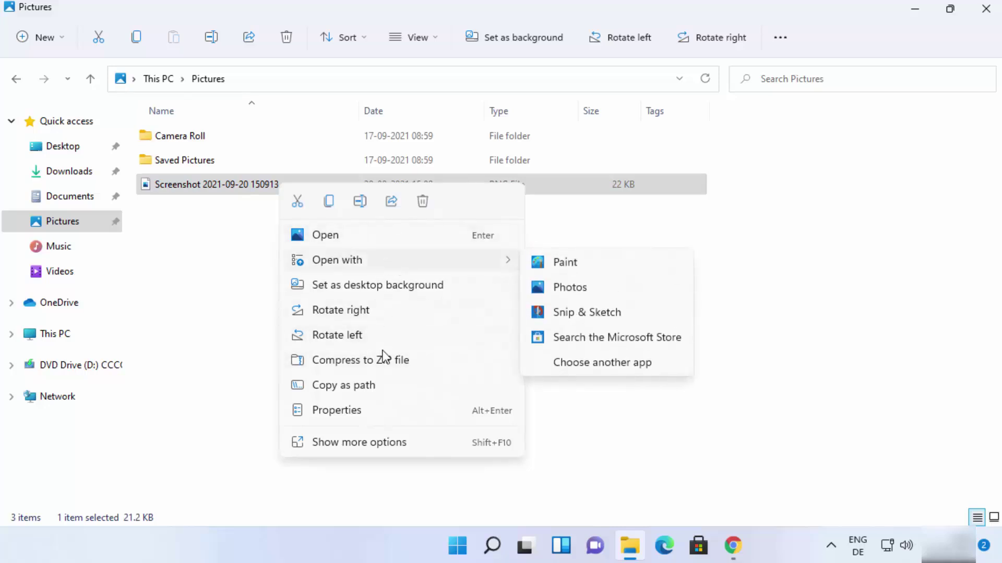
{"action": "left_click", "coordinate": [347, 443]}
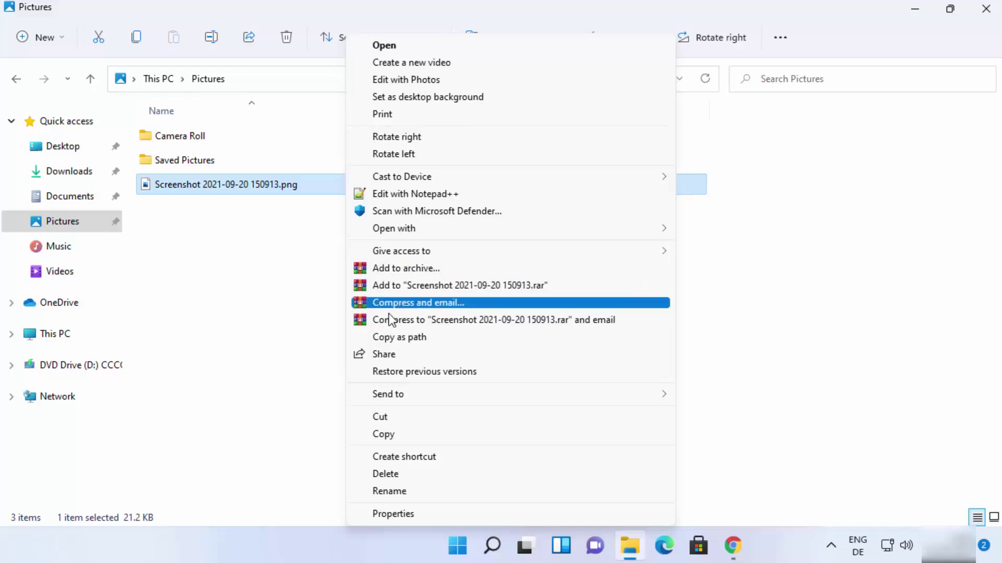
{"action": "left_click", "coordinate": [280, 262]}
- Compress Screenshot 2021-09-20 150913.png directly into the archive "Screenshot 2021-09-20 150913.rar"
{"action": "left_click", "coordinate": [296, 187]}
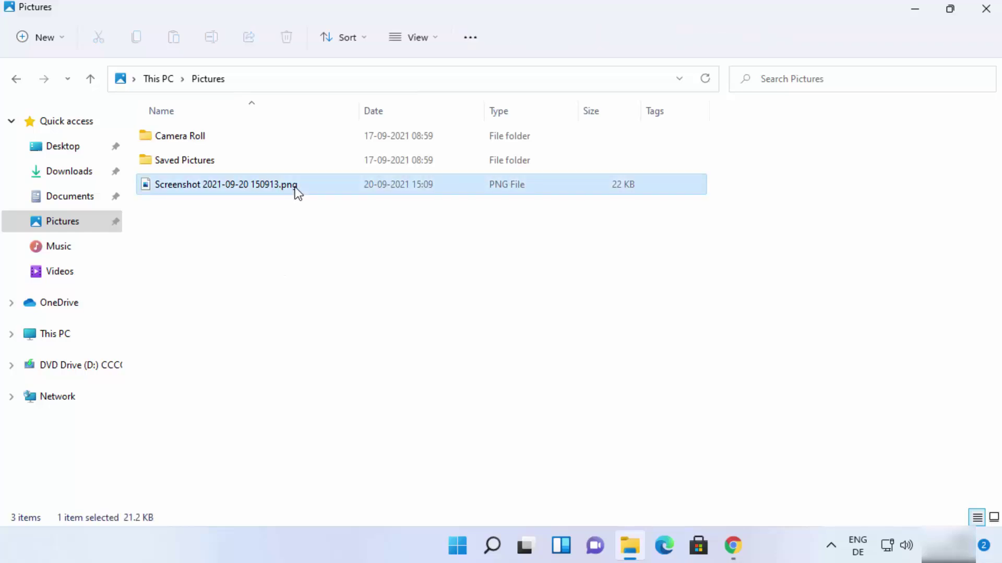
{"action": "right_click", "coordinate": [296, 188]}
{"action": "left_click", "coordinate": [359, 446]}
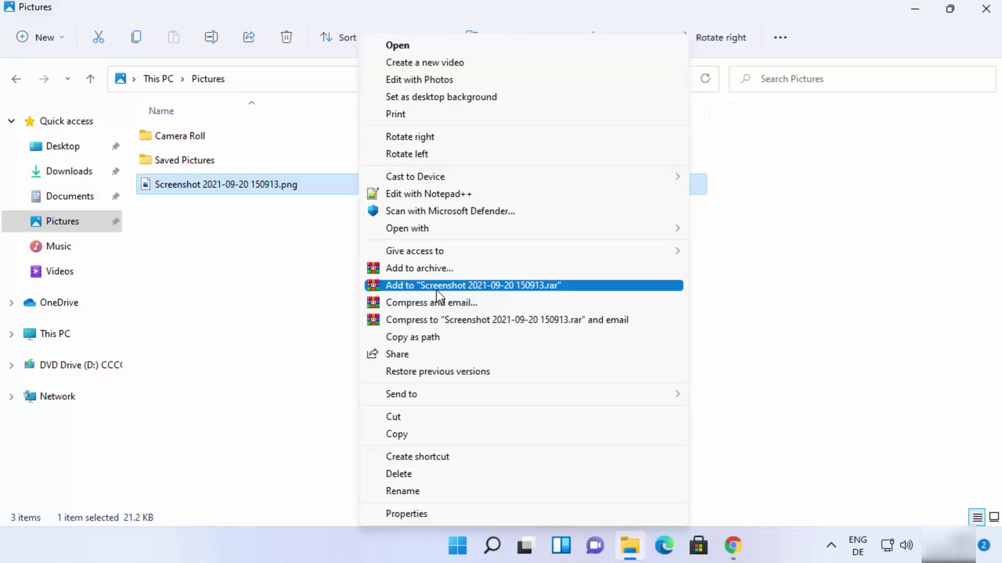
{"action": "left_click", "coordinate": [525, 287]}
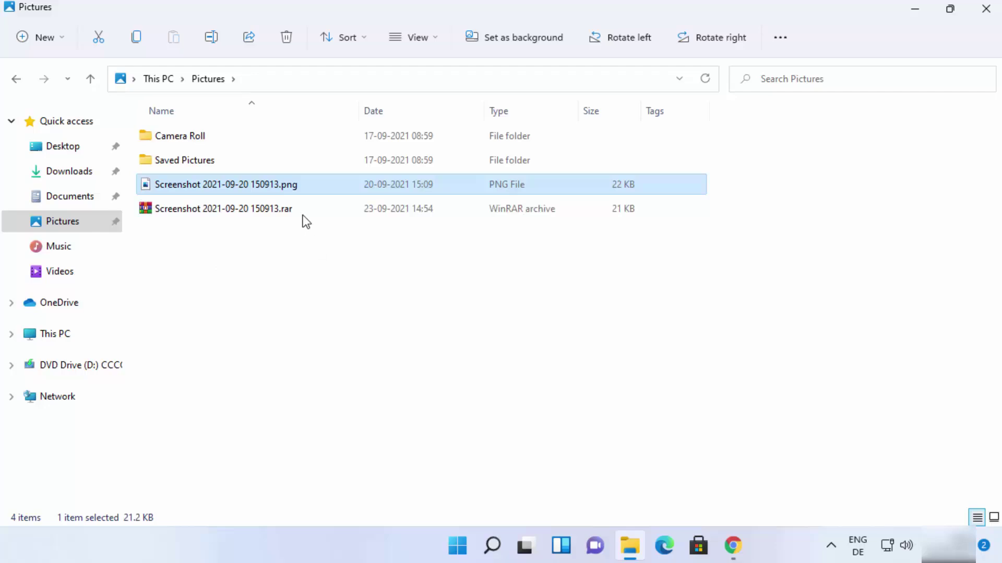
- Start adding the PNG screenshot to a new archive with custom parameters and set the archive format to ZIP
{"action": "right_click", "coordinate": [294, 189]}
{"action": "left_click", "coordinate": [376, 442]}
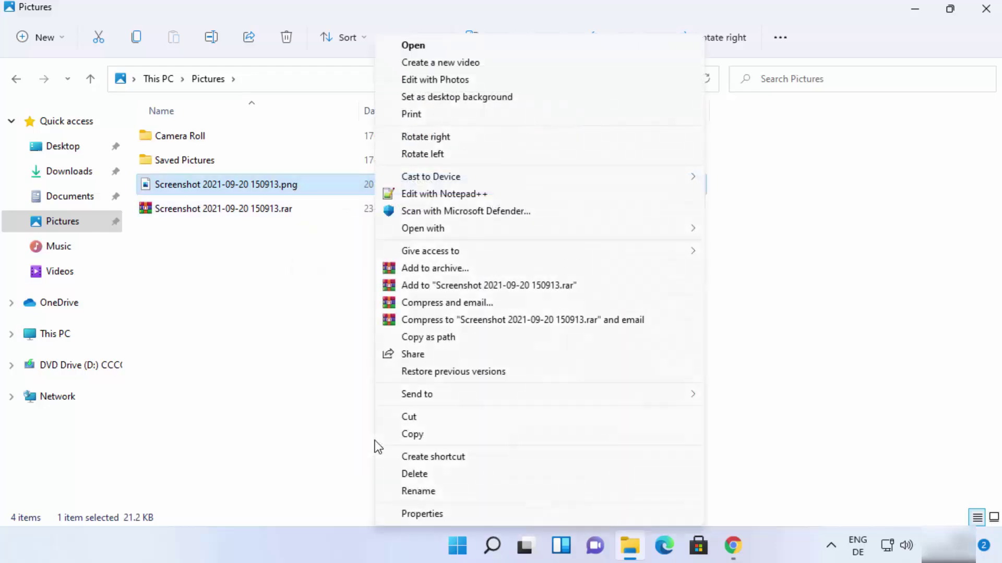
{"action": "left_click", "coordinate": [424, 270]}
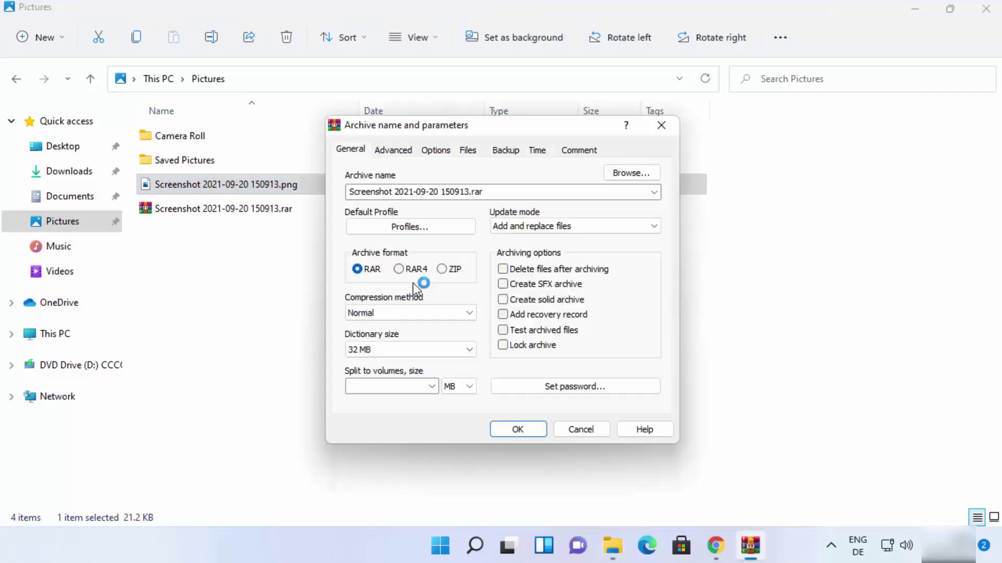
{"action": "left_click", "coordinate": [442, 269]}
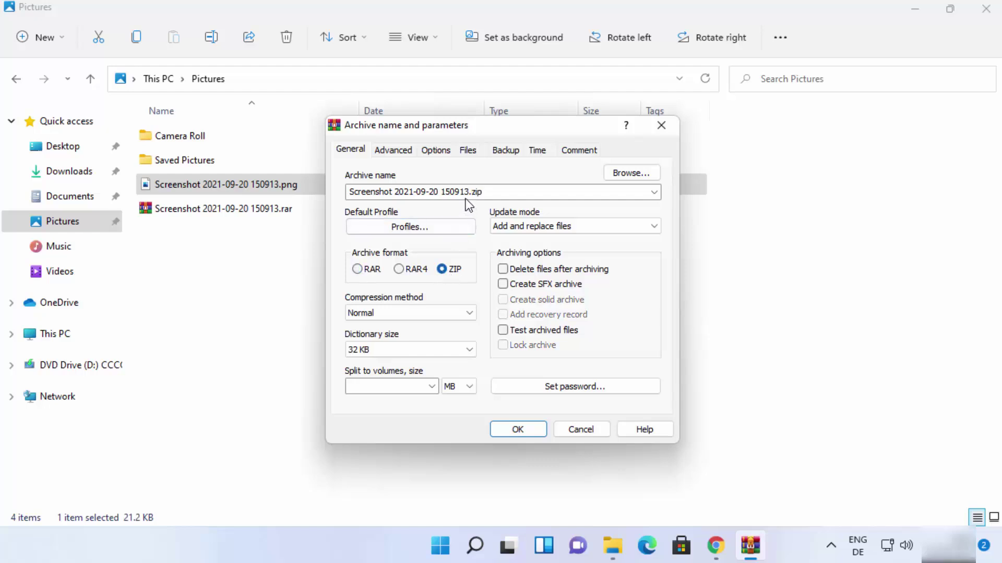
- Examine the archive name, save location and password settings, closing each dialog without making changes
{"action": "left_click", "coordinate": [477, 192]}
{"action": "key", "text": "End"}
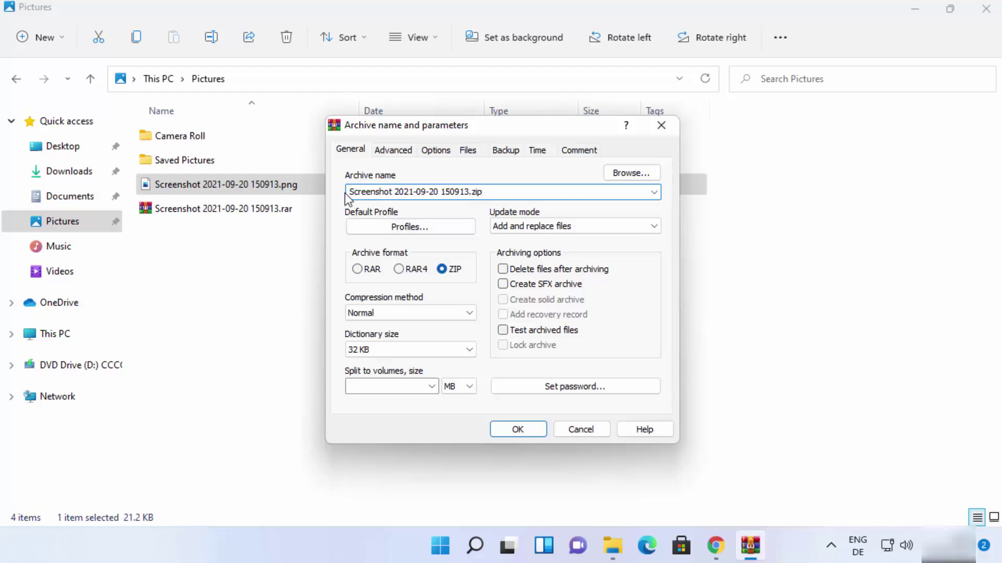
{"action": "left_click_drag", "start_coordinate": [348, 192], "coordinate": [478, 193]}
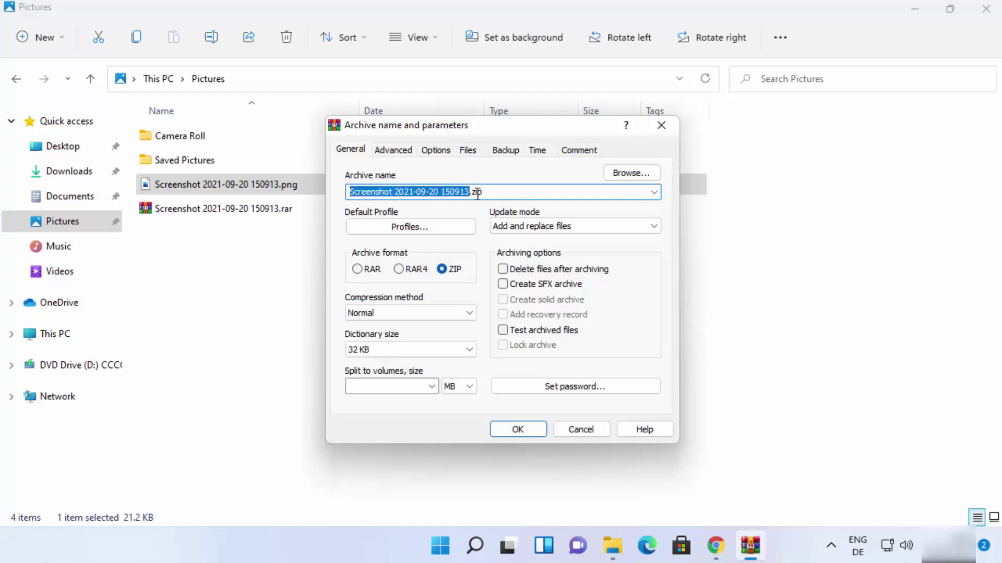
{"action": "left_click", "coordinate": [624, 174]}
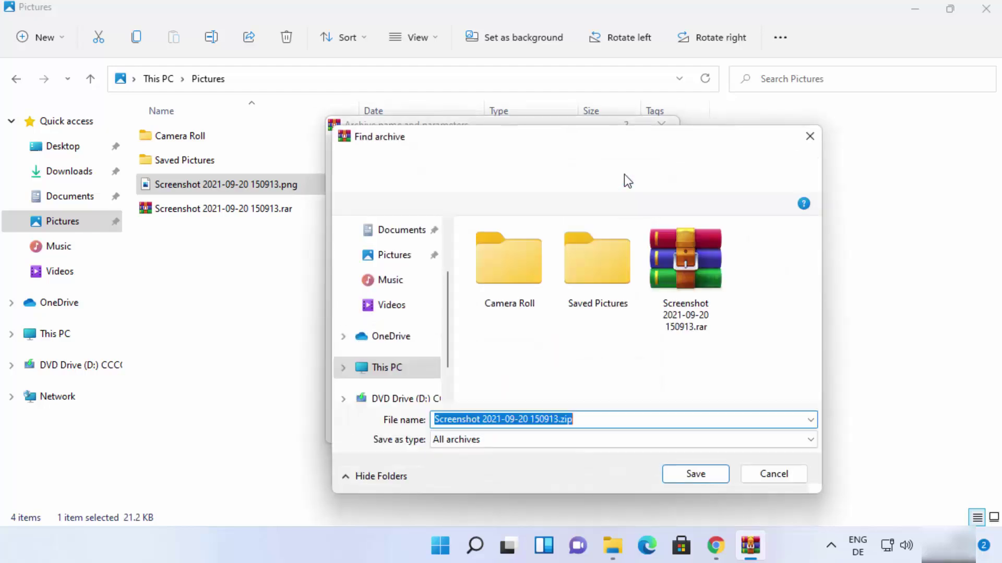
{"action": "left_click", "coordinate": [809, 139]}
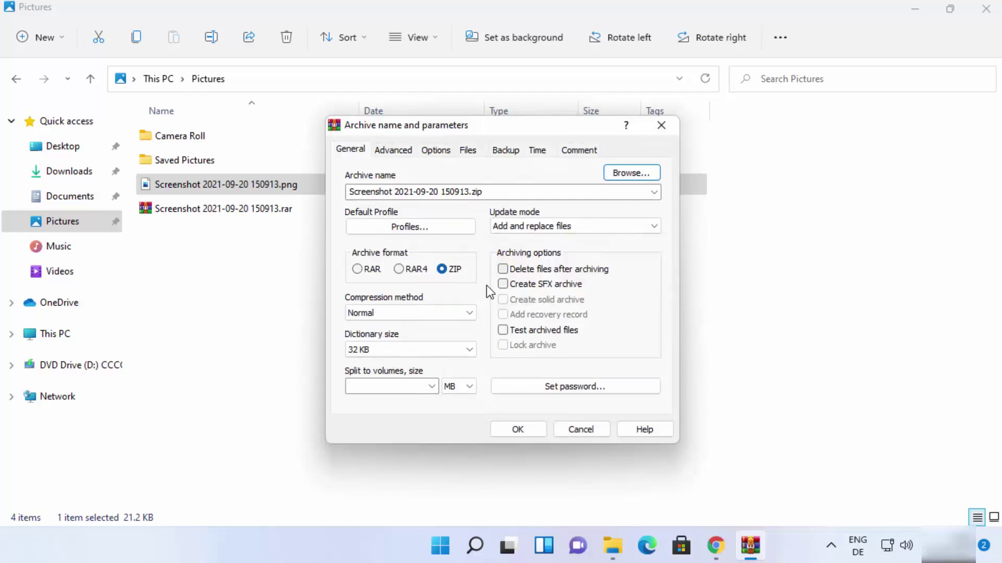
{"action": "left_click", "coordinate": [557, 387]}
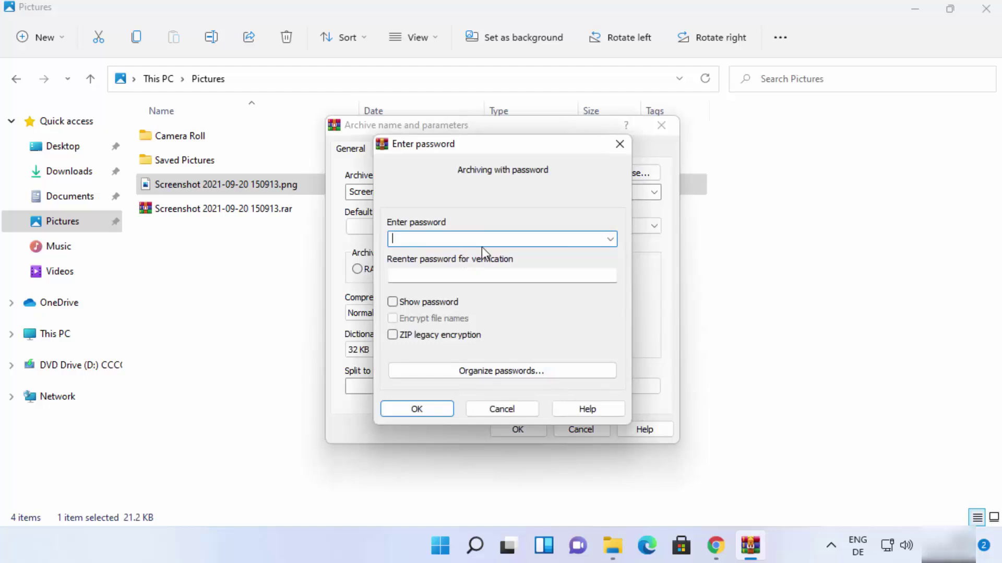
{"action": "left_click", "coordinate": [619, 144]}
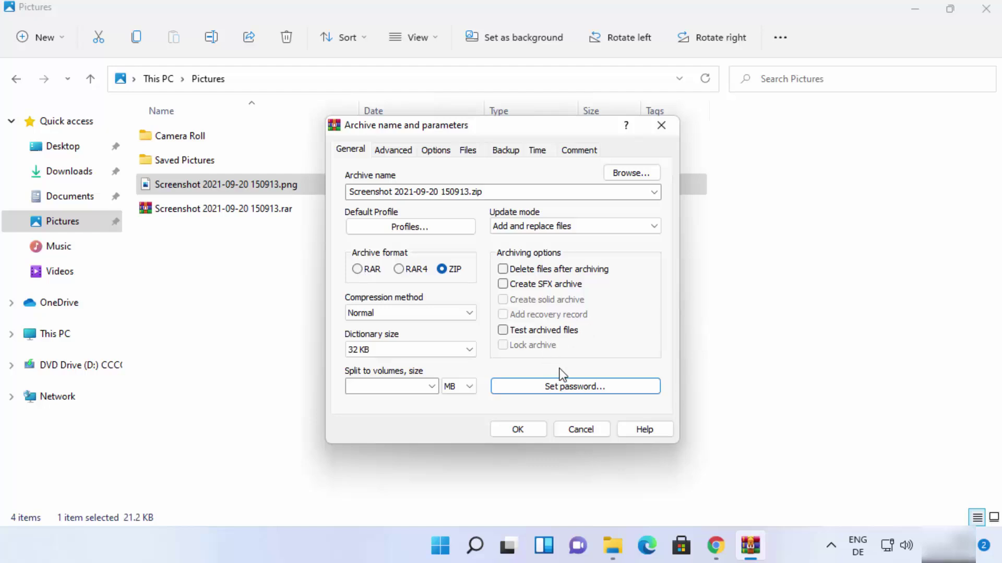
- Create the ZIP archive "Screenshot 2021-09-20 150913.zip" in the Pictures folder and clear the file selection
{"action": "left_click", "coordinate": [522, 430]}
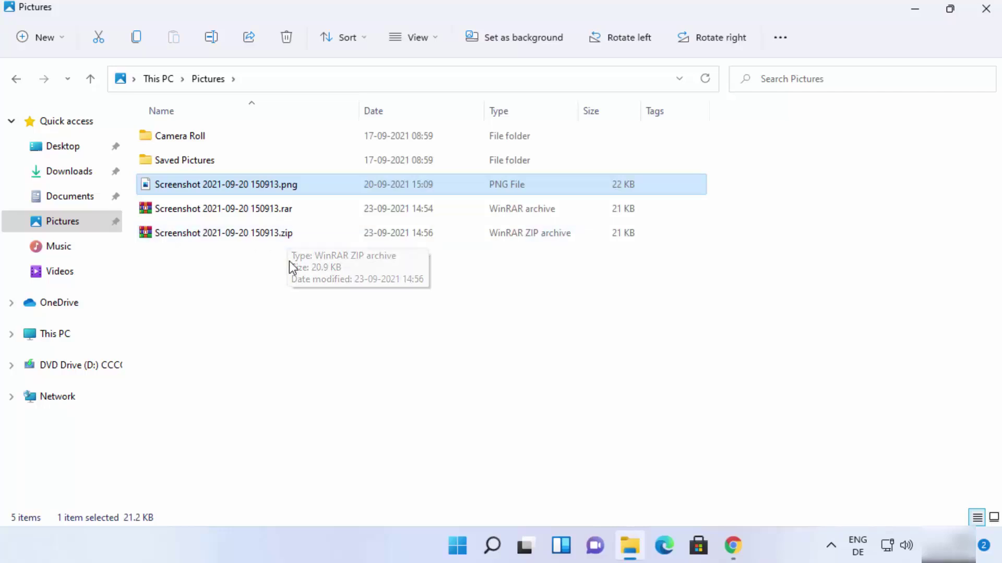
{"action": "left_click", "coordinate": [289, 261]}
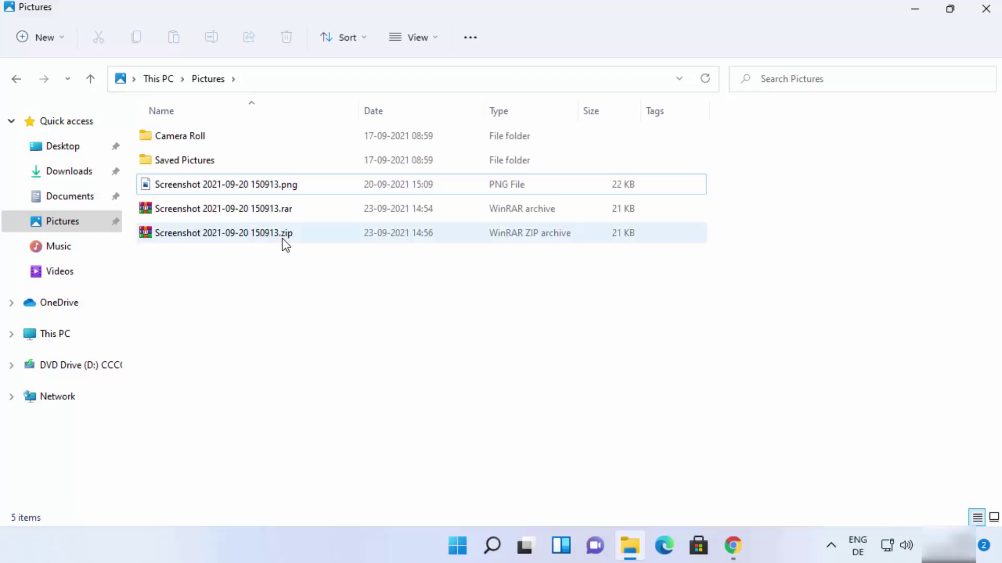
- Open the archive Screenshot 2021-09-20 150913.zip from the Pictures folder with the WinRAR archiver
{"action": "left_click", "coordinate": [286, 245]}
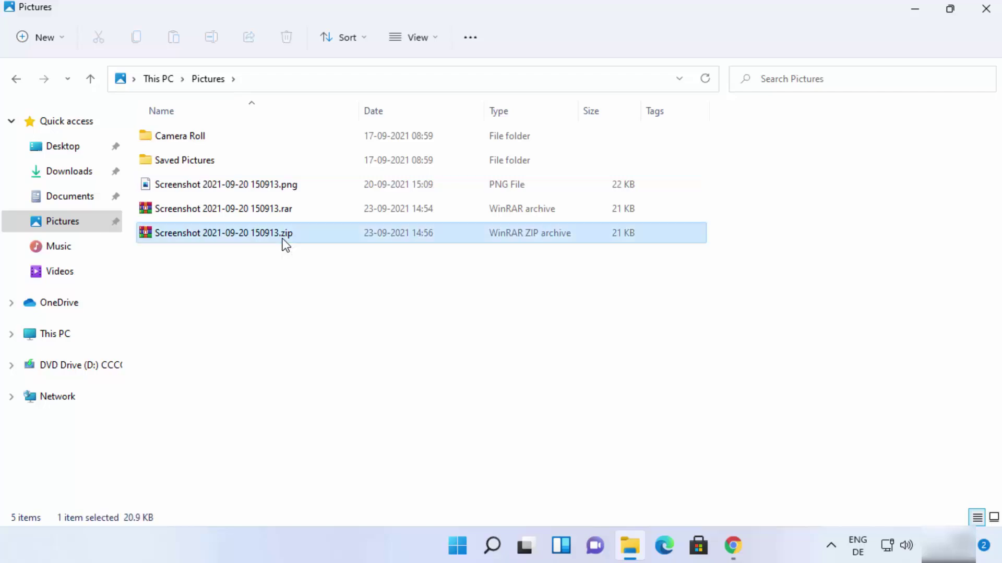
{"action": "right_click", "coordinate": [286, 246]}
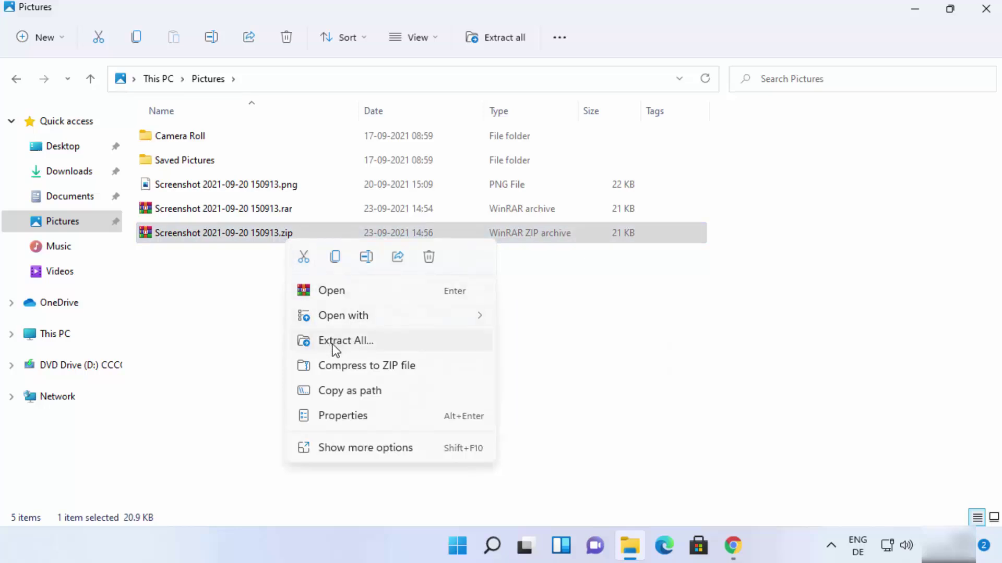
{"action": "mouse_move", "coordinate": [371, 318]}
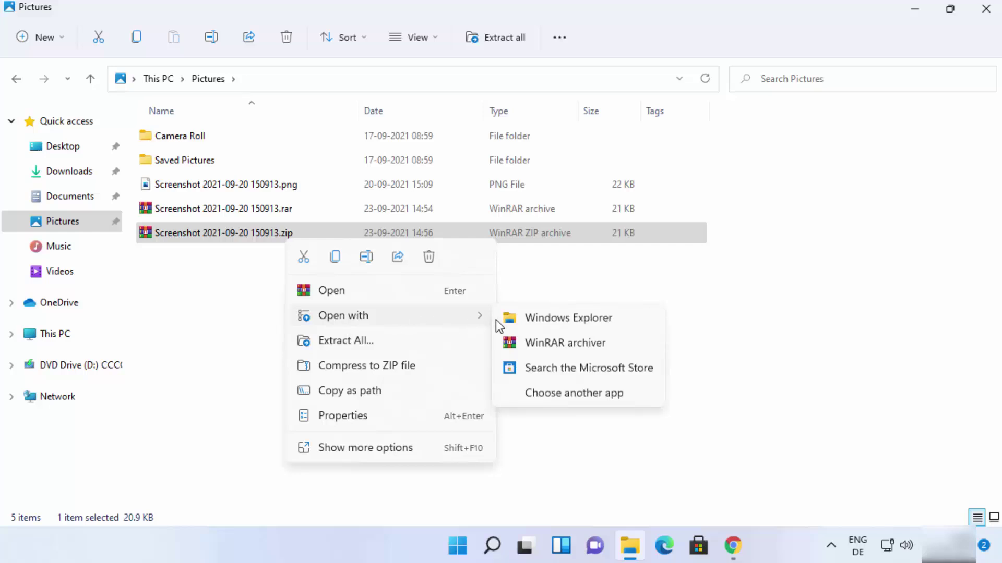
{"action": "left_click", "coordinate": [549, 345]}
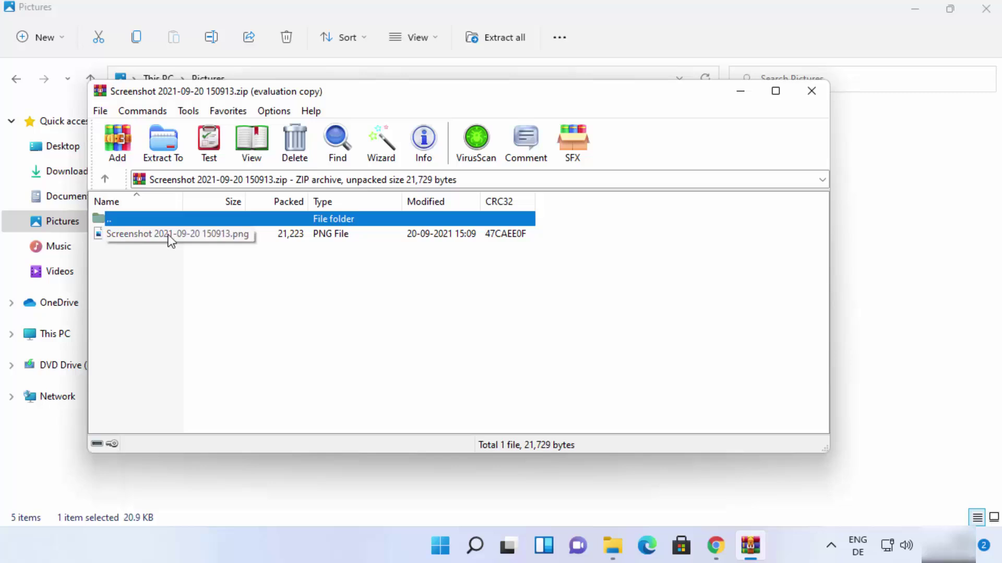
- Extract the ZIP archive's contents to the Desktop folder and move the windows covering the desktop icons out of the way
{"action": "left_click", "coordinate": [164, 152]}
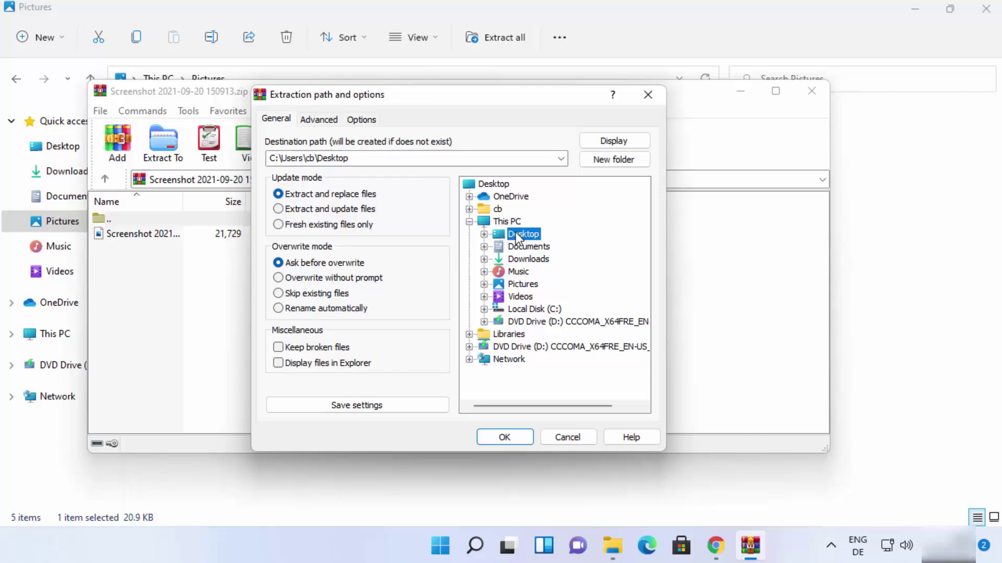
{"action": "left_click", "coordinate": [916, 10]}
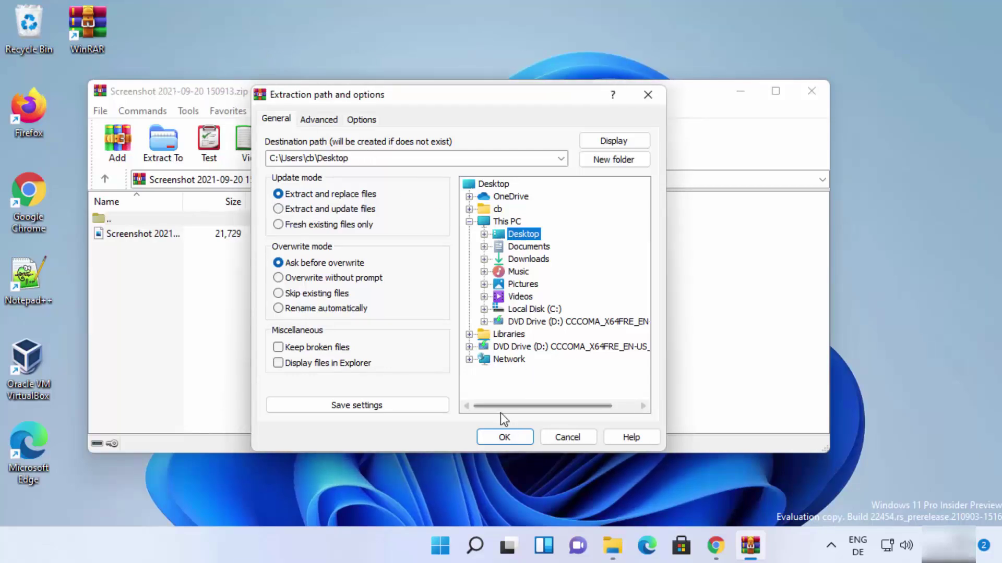
{"action": "left_click", "coordinate": [505, 439]}
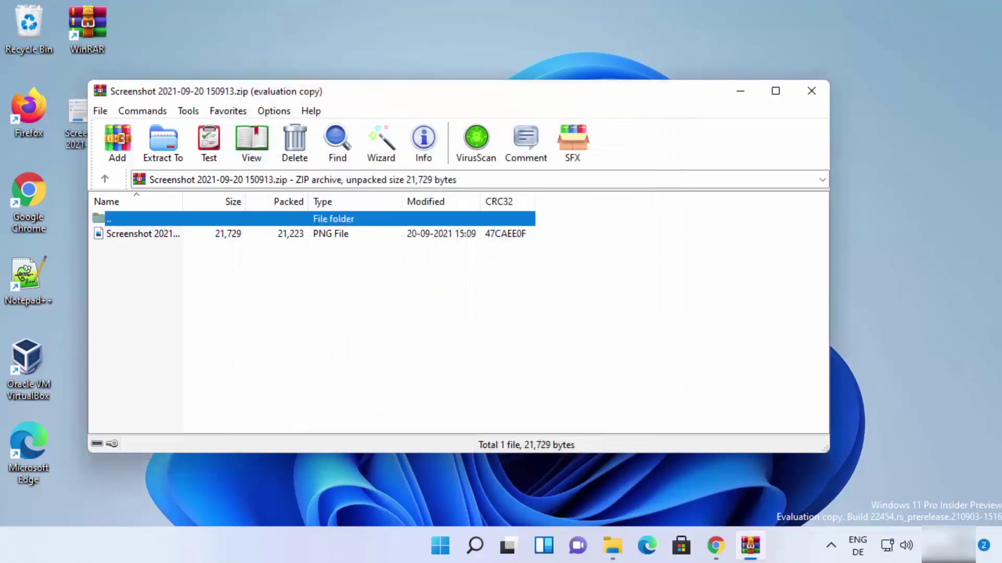
{"action": "left_click_drag", "start_coordinate": [198, 97], "coordinate": [291, 100]}
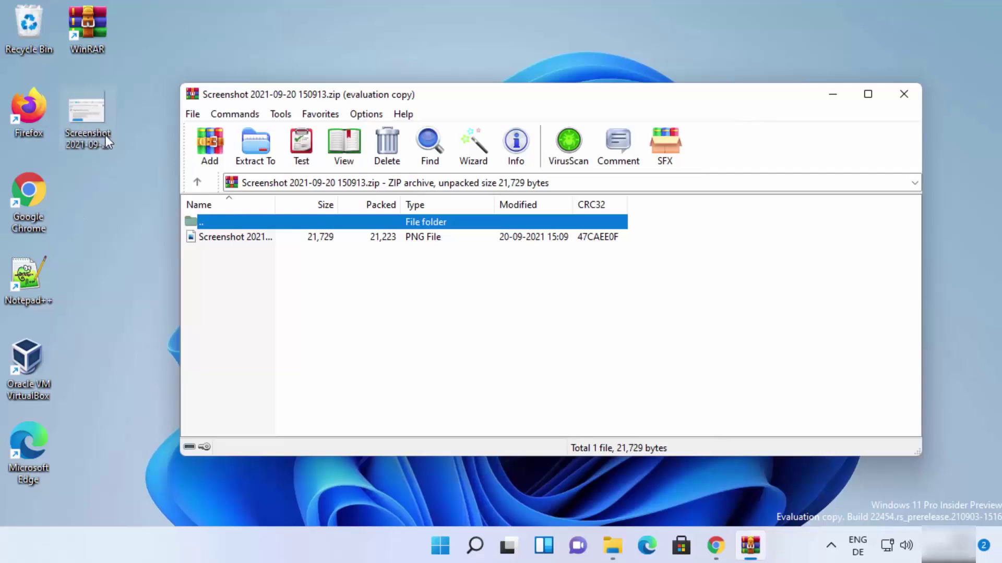
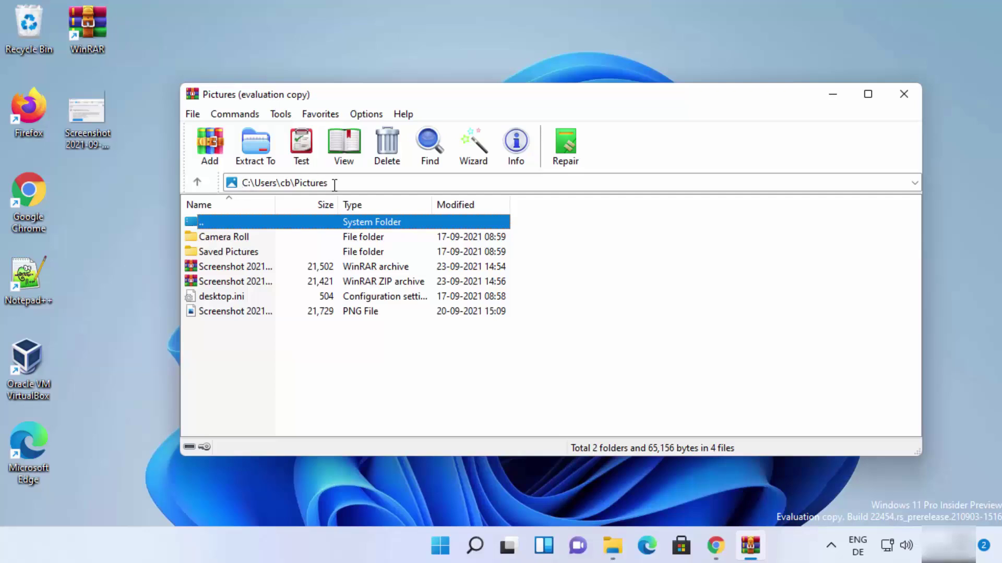
- Examine the Pictures folder path and the list of other available locations without changing the folder
{"action": "left_click", "coordinate": [336, 184]}
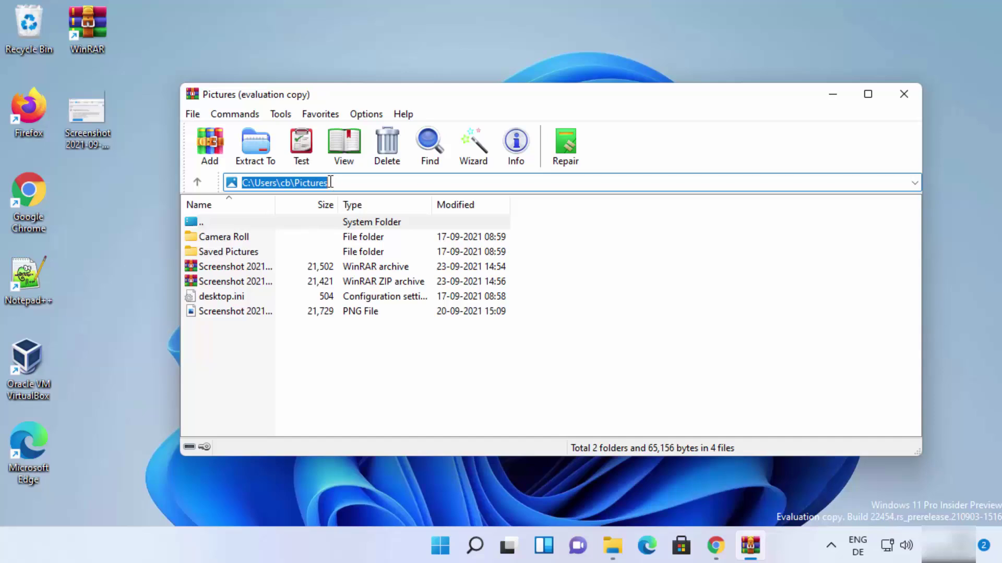
{"action": "double_click", "coordinate": [305, 180]}
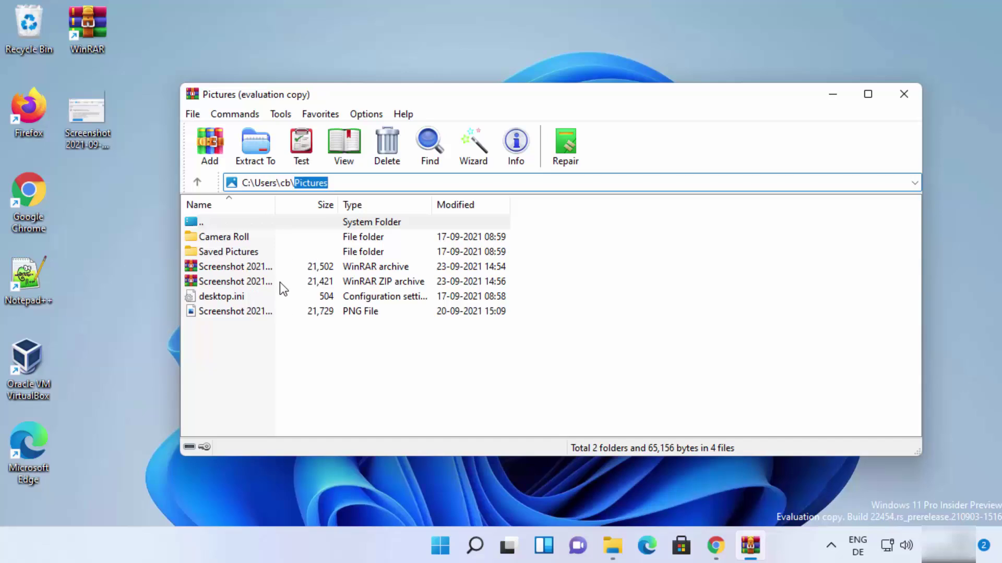
{"action": "left_click", "coordinate": [327, 182]}
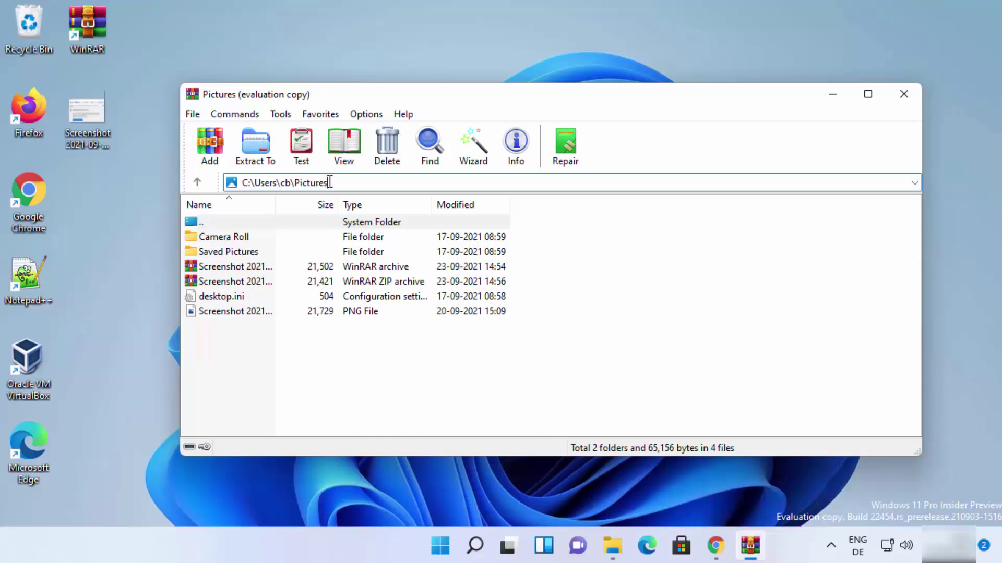
{"action": "double_click", "coordinate": [336, 181]}
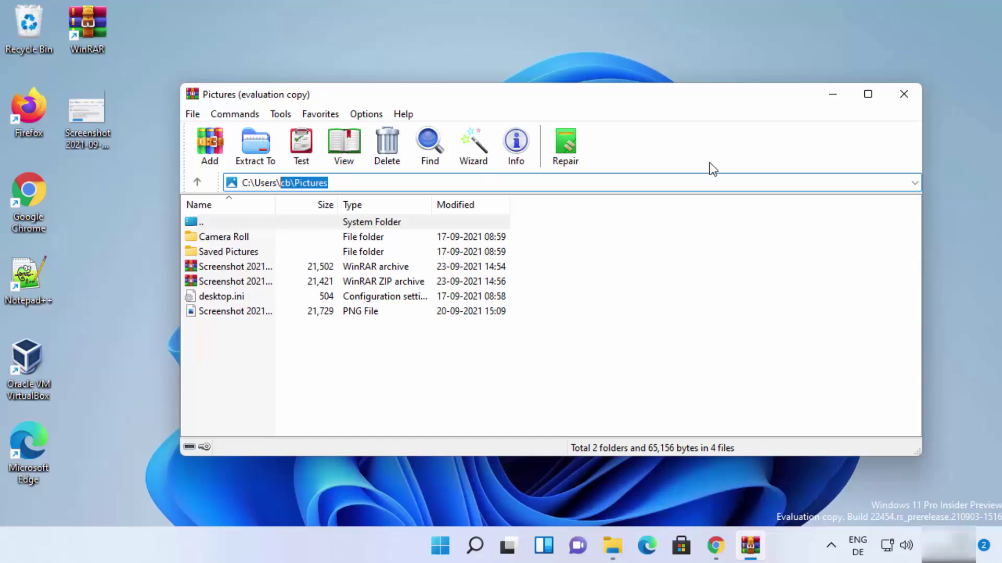
{"action": "left_click", "coordinate": [912, 182]}
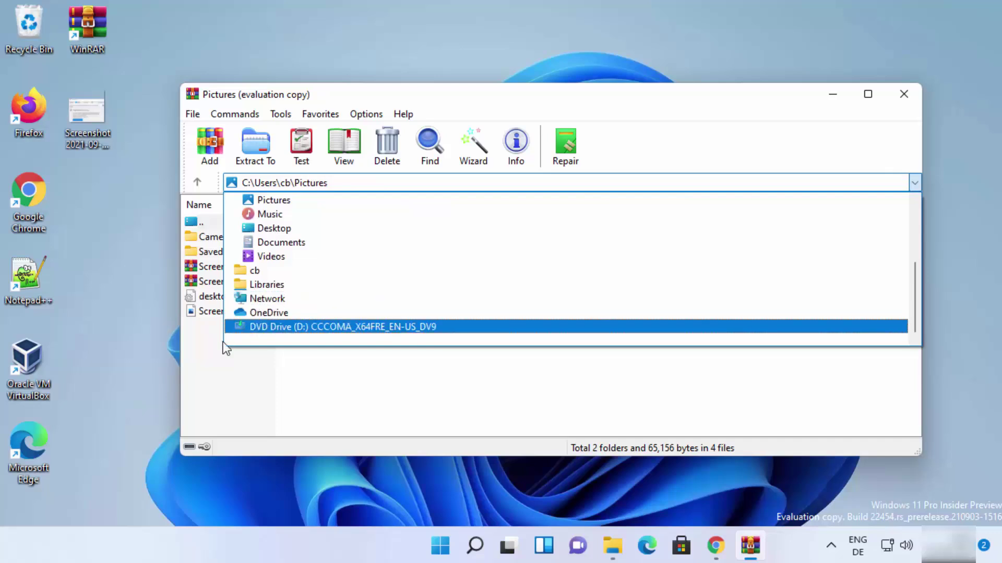
{"action": "left_click", "coordinate": [215, 368]}
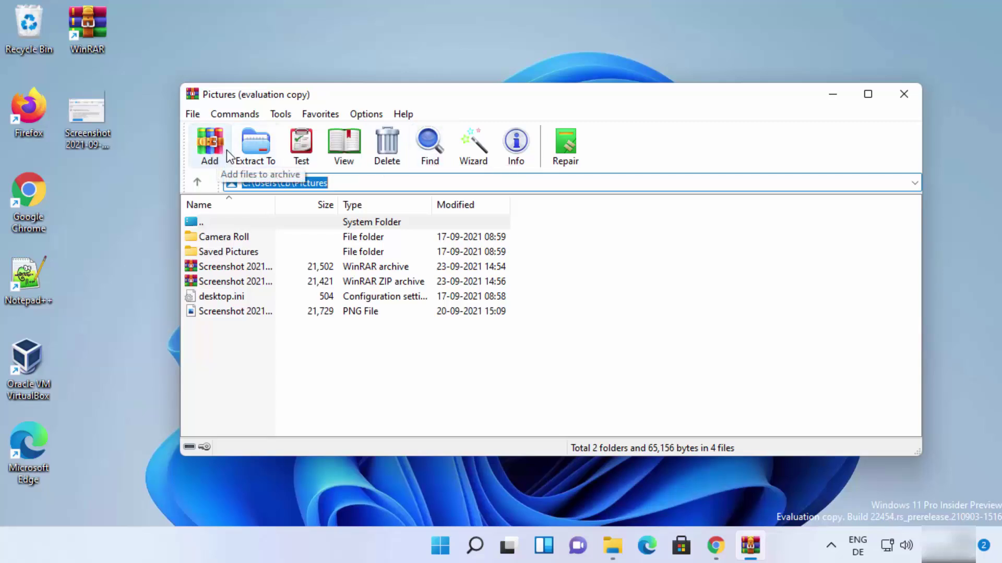
- Look through the file commands and the general program settings, closing the settings without making changes
{"action": "left_click", "coordinate": [196, 116]}
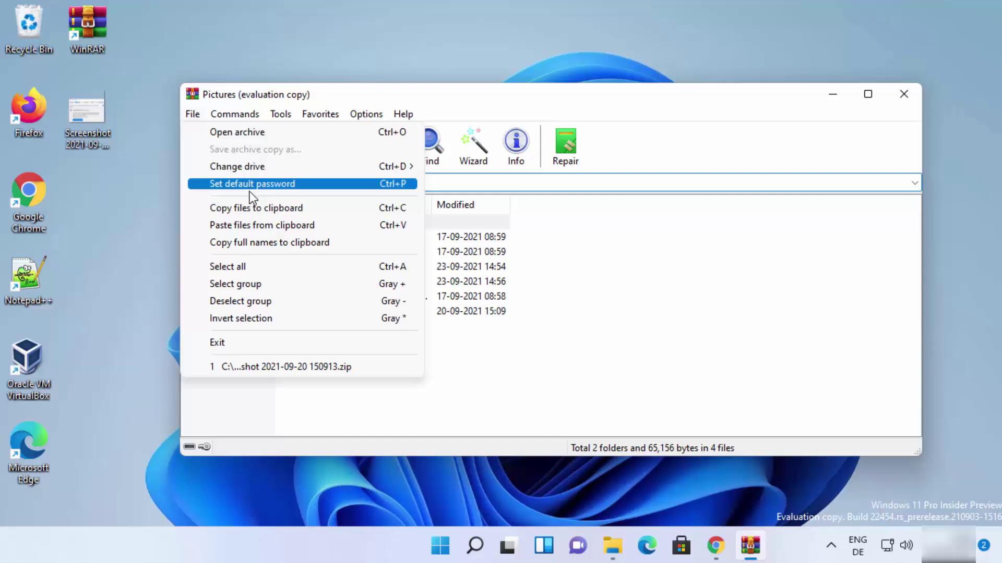
{"action": "left_click", "coordinate": [360, 114]}
{"action": "left_click", "coordinate": [360, 114]}
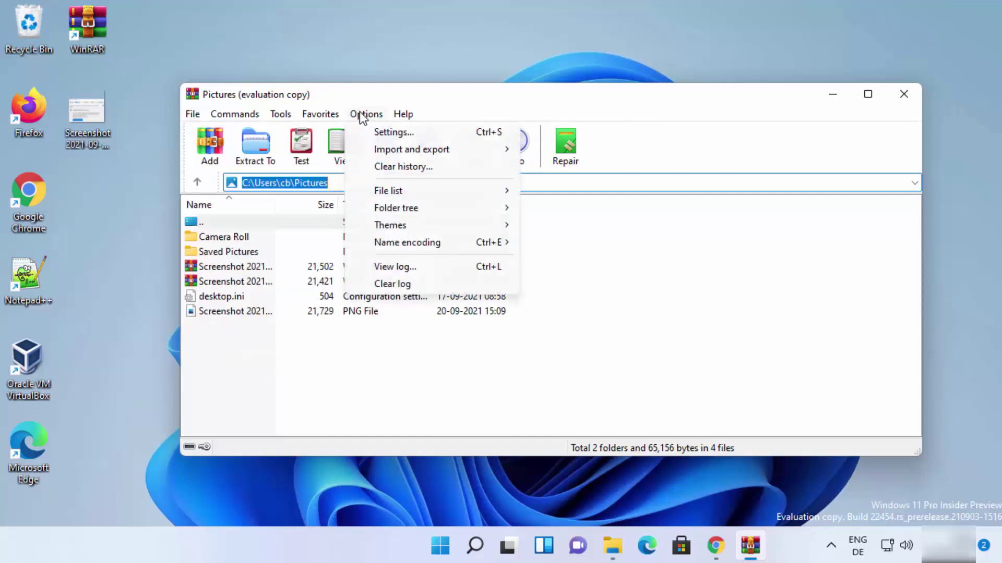
{"action": "left_click", "coordinate": [392, 132]}
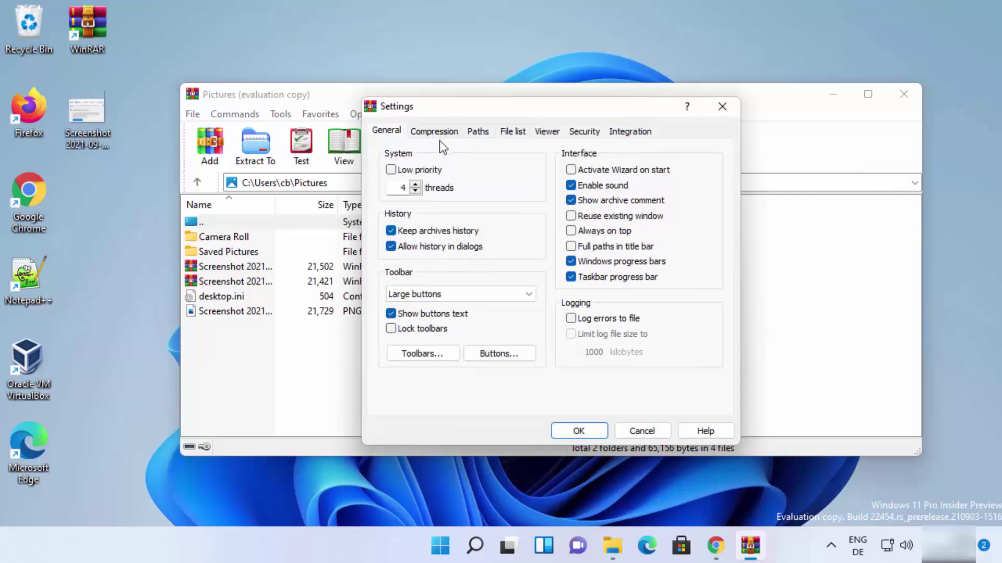
{"action": "key", "text": "Escape"}
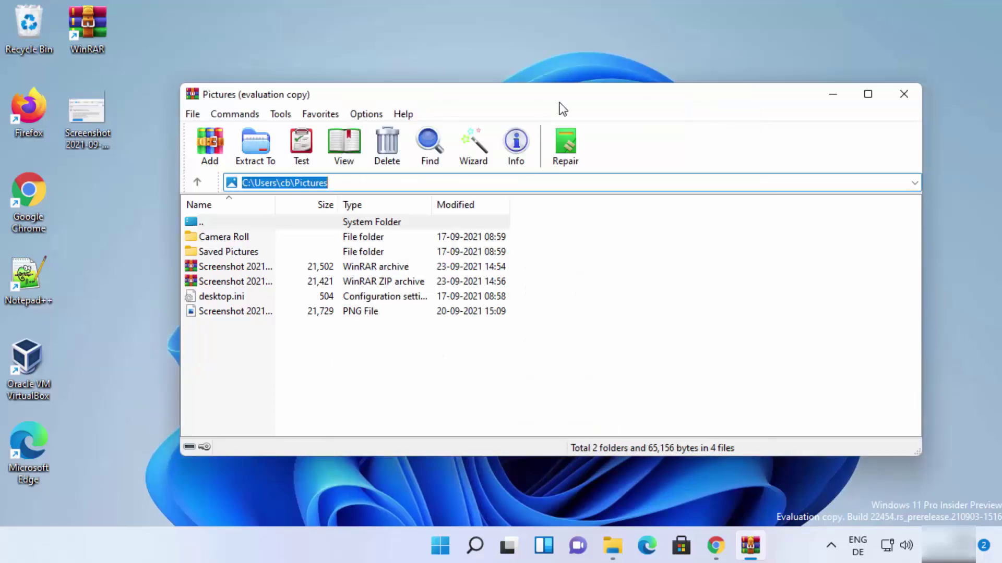